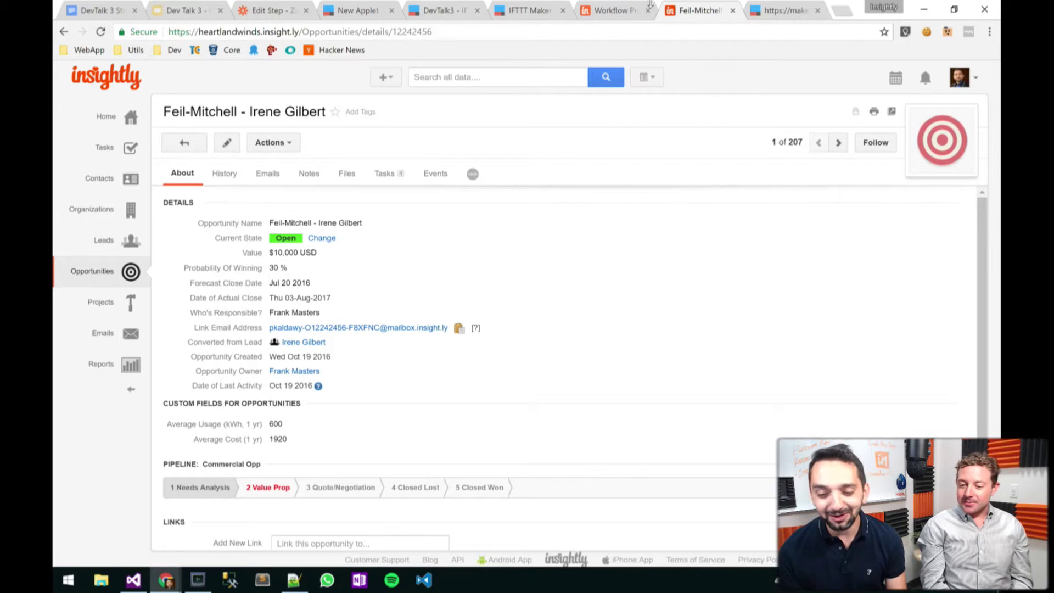
- Open the DevTalk 3 - Opportunity Won workflow and view its Opp Won criteria (State equal to WON) without changes
{"action": "left_click", "coordinate": [615, 11]}
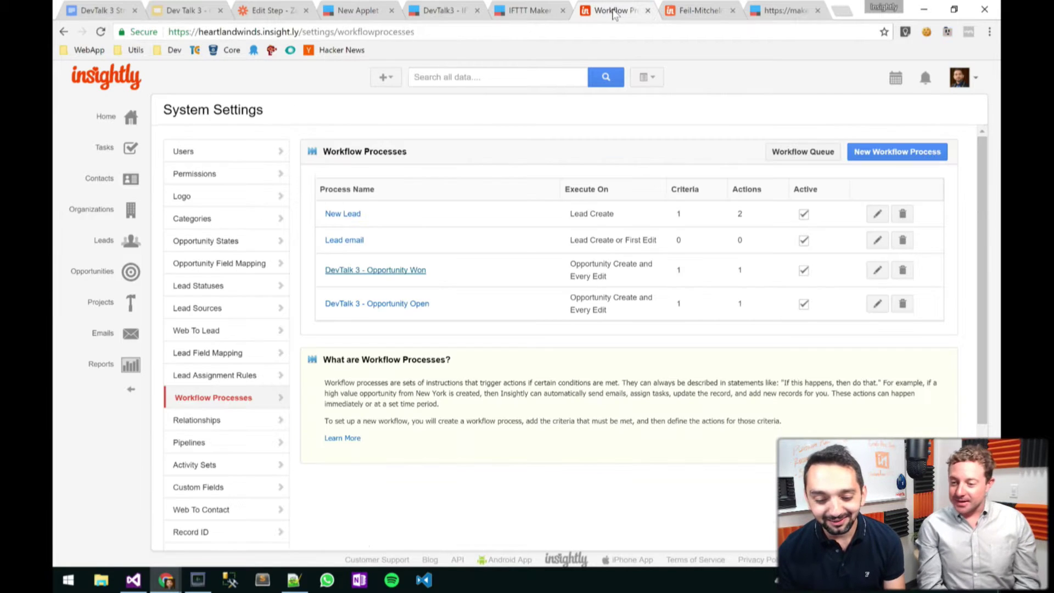
{"action": "left_click", "coordinate": [383, 274]}
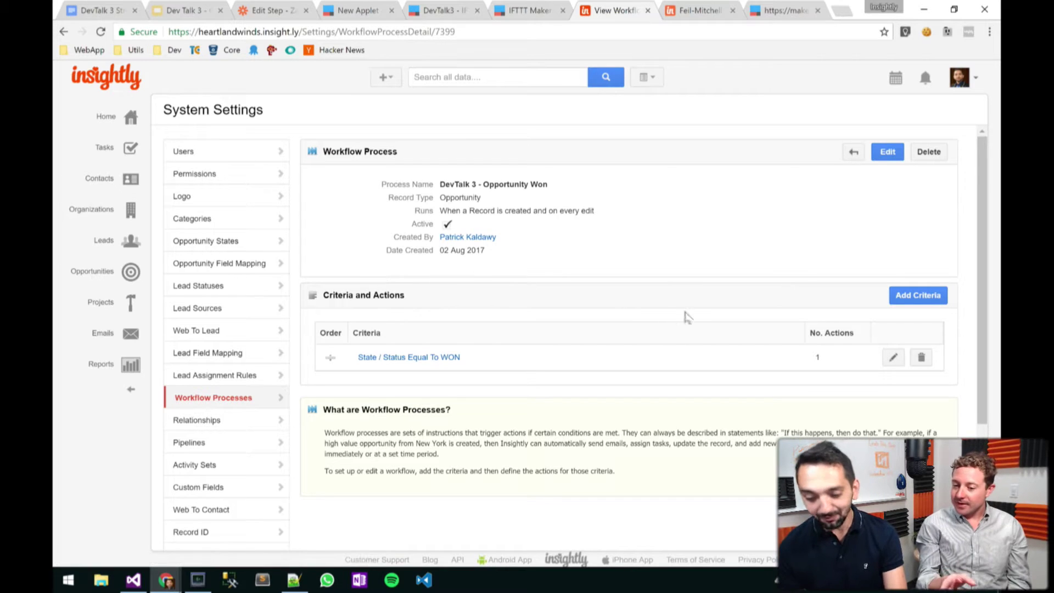
{"action": "left_click", "coordinate": [893, 358]}
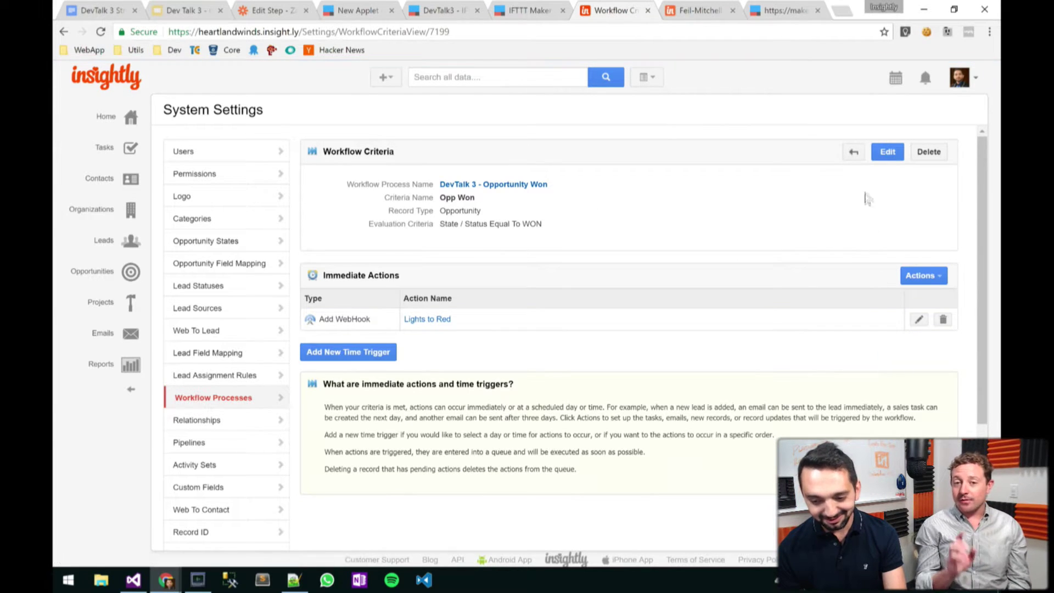
{"action": "left_click", "coordinate": [885, 158]}
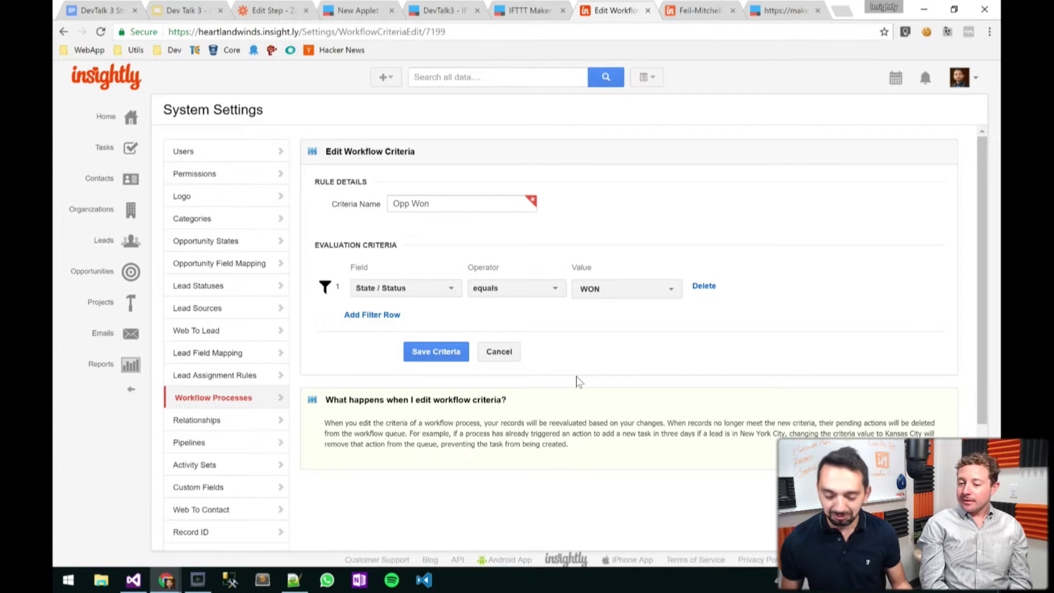
{"action": "left_click", "coordinate": [494, 354]}
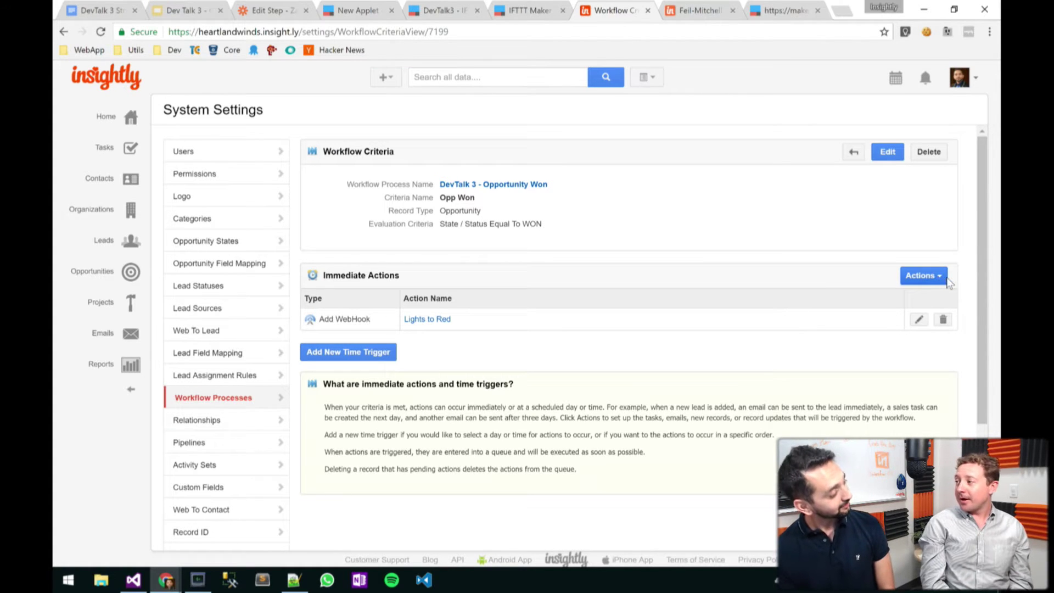
- Review the Lights to Red webhook settings unchanged, then list the available actions including Add New Webhook
{"action": "left_click", "coordinate": [944, 277]}
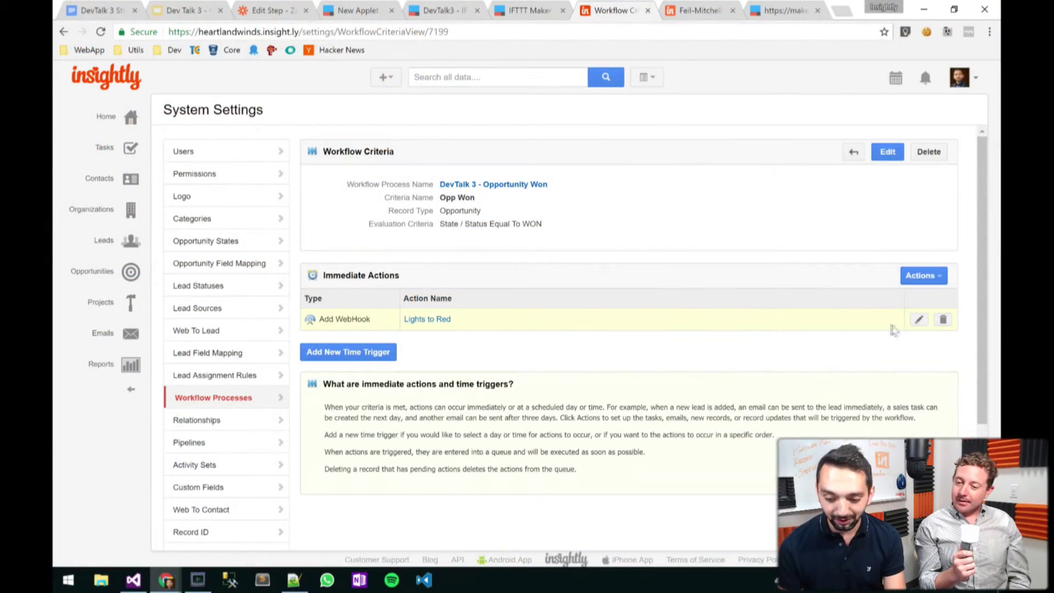
{"action": "left_click", "coordinate": [917, 321]}
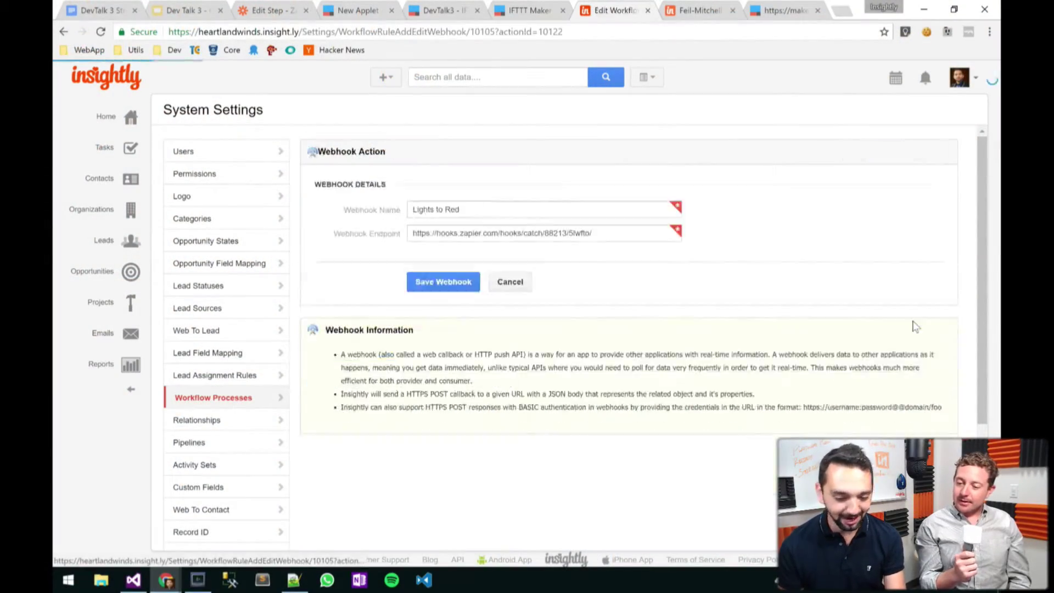
{"action": "left_click", "coordinate": [504, 286]}
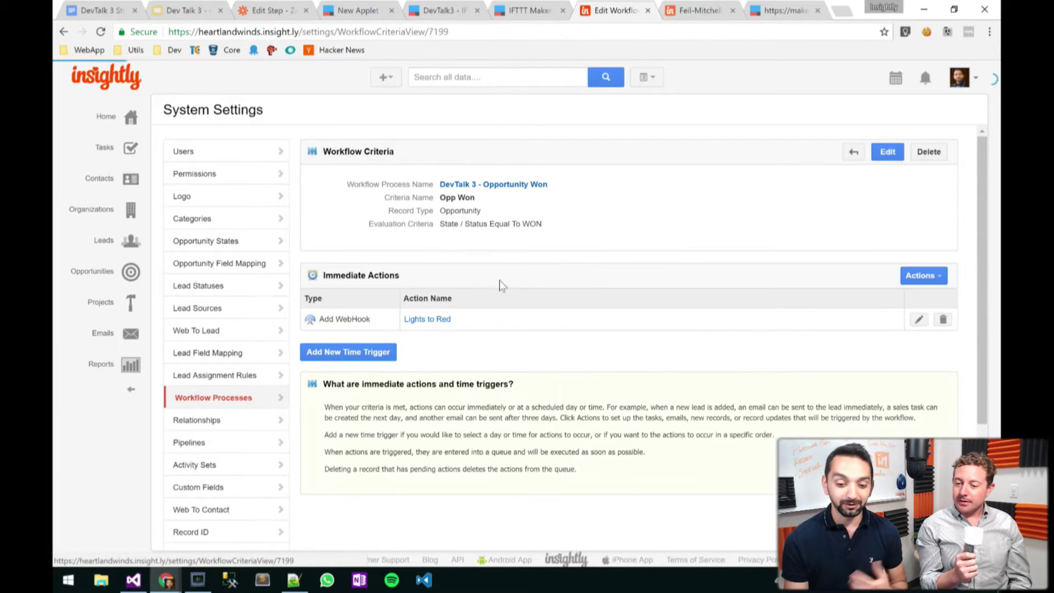
{"action": "left_click", "coordinate": [933, 280]}
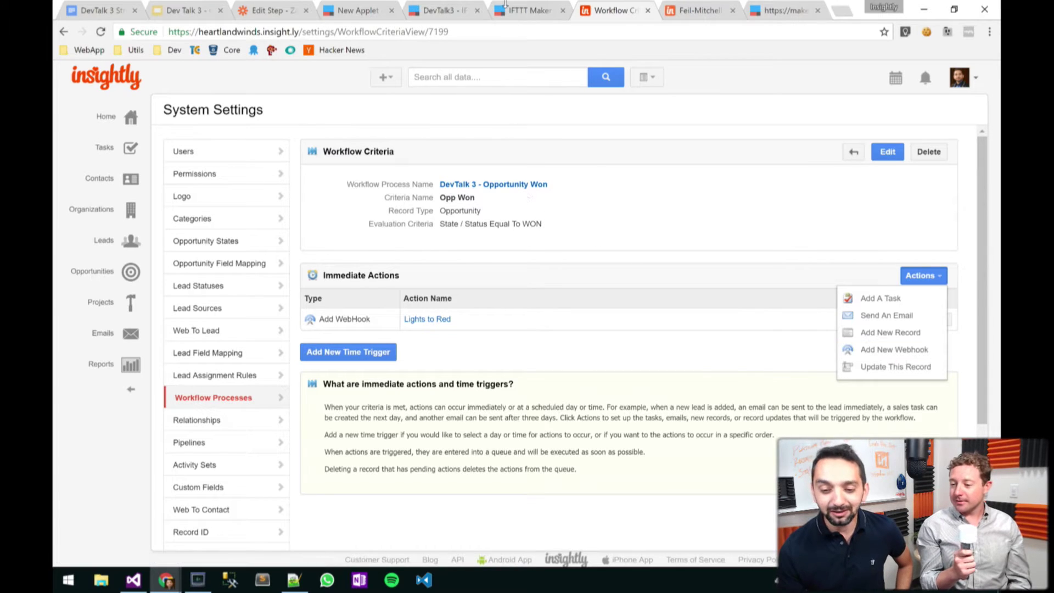
- Go back from the drafted applet to Private Applets and start a blank New Applet
{"action": "left_click", "coordinate": [359, 11]}
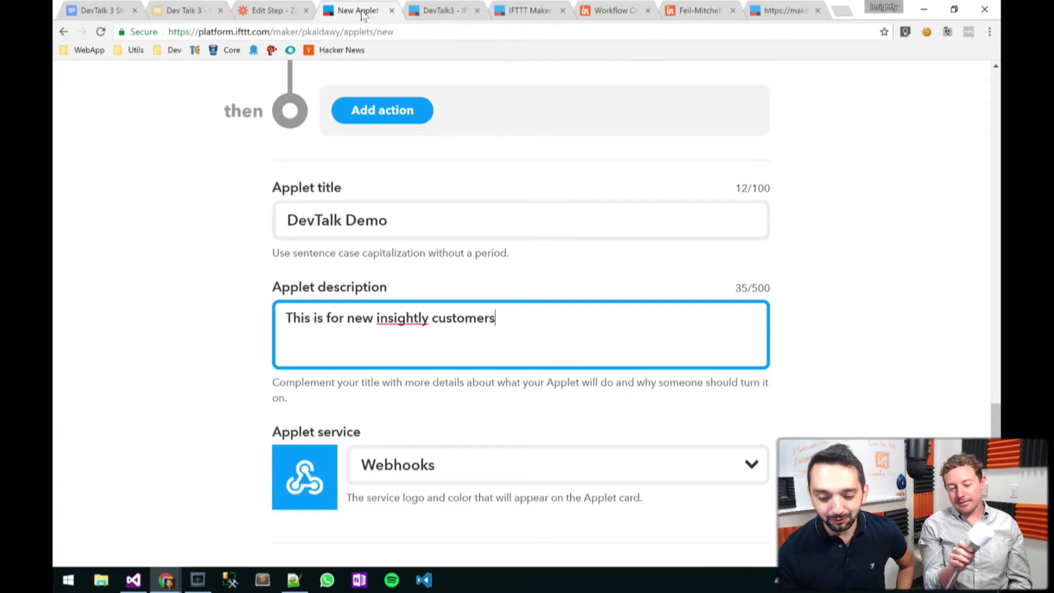
{"action": "left_click", "coordinate": [63, 32]}
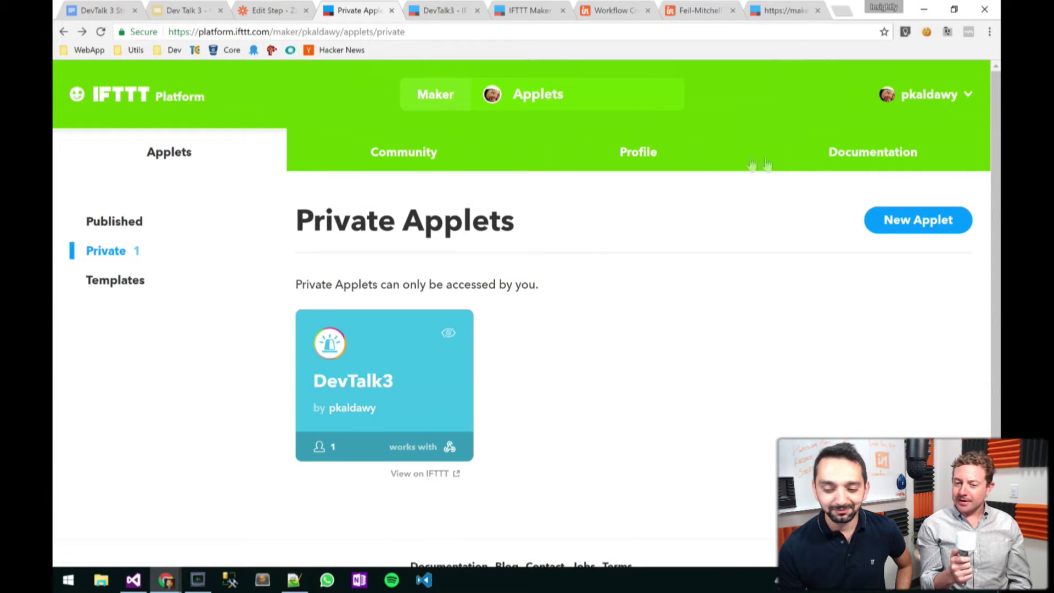
{"action": "left_click", "coordinate": [944, 227]}
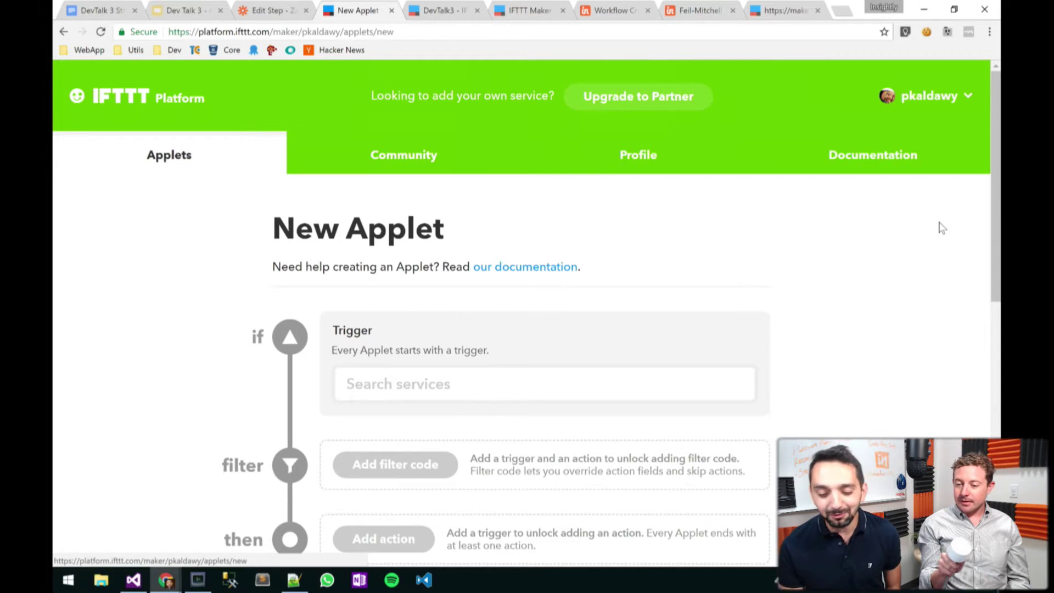
- Set the applet trigger to Webhooks 'Receive a web request'
{"action": "left_click", "coordinate": [523, 388]}
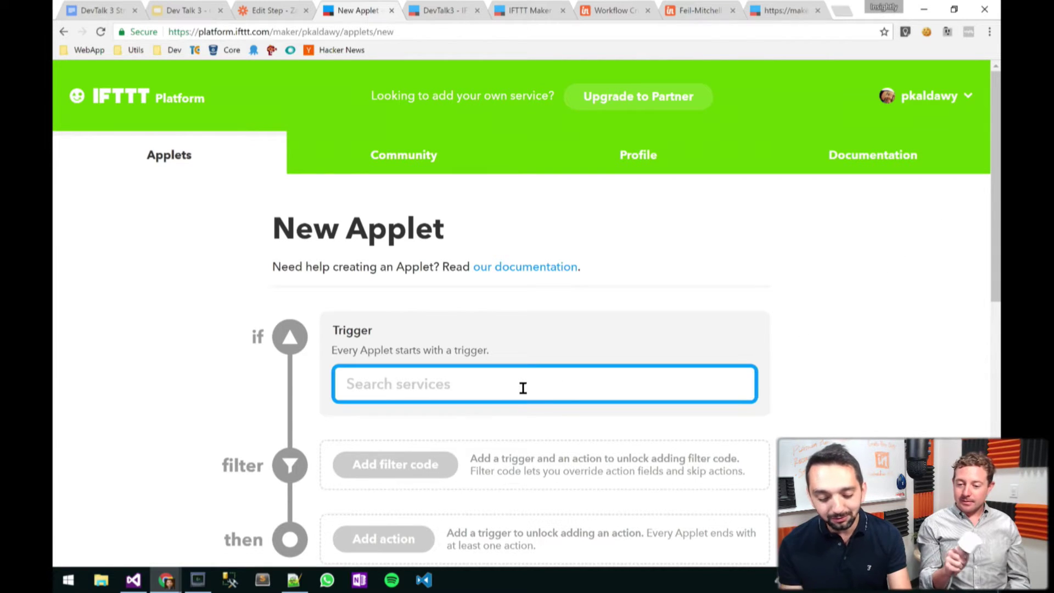
{"action": "type", "text": "web"}
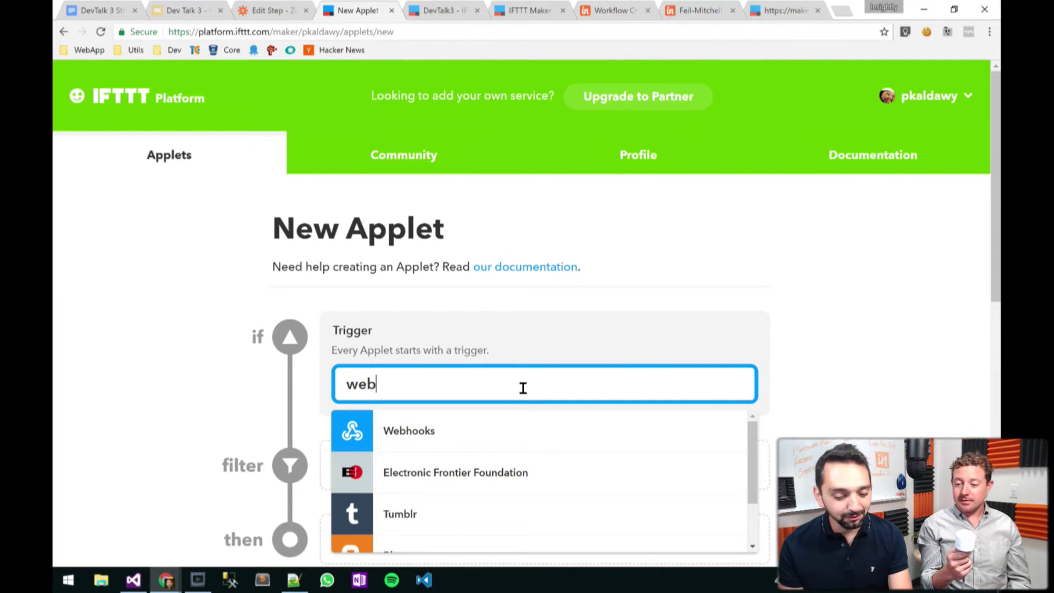
{"action": "left_click", "coordinate": [413, 431]}
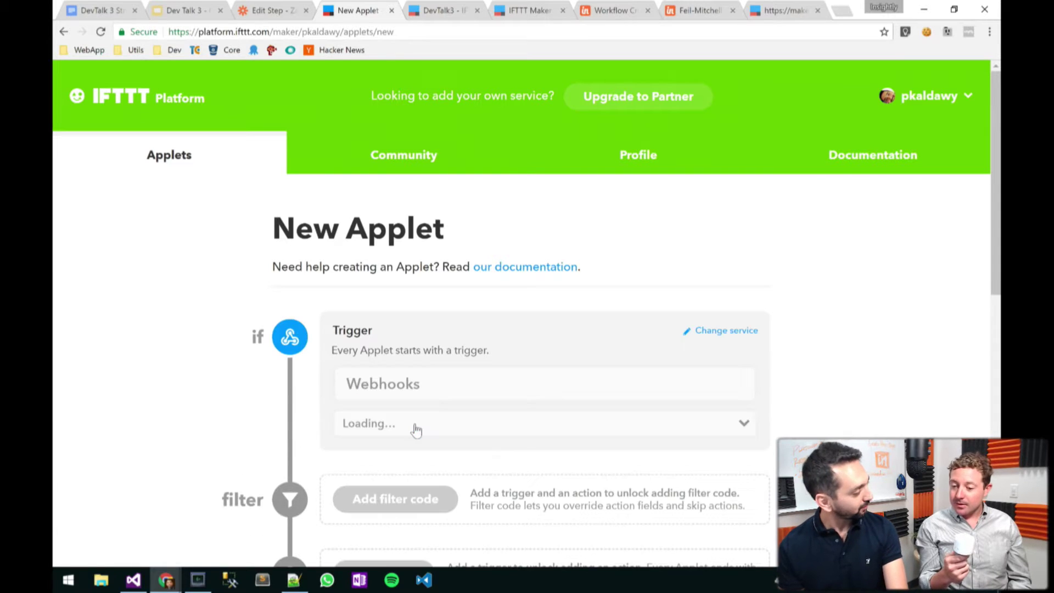
{"action": "left_click", "coordinate": [477, 433]}
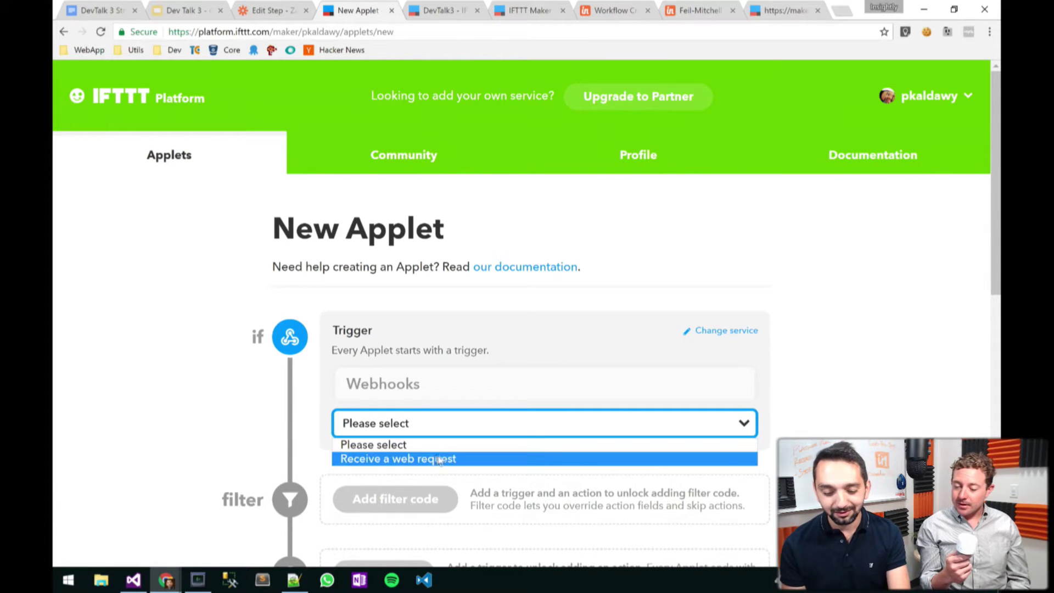
{"action": "left_click", "coordinate": [437, 455]}
- Label the trigger's event name 'Deal Closed' with default value 'deal', then switch to the Zapier tab
{"action": "scroll", "coordinate": [622, 413], "scroll_direction": "down", "scroll_amount": 2}
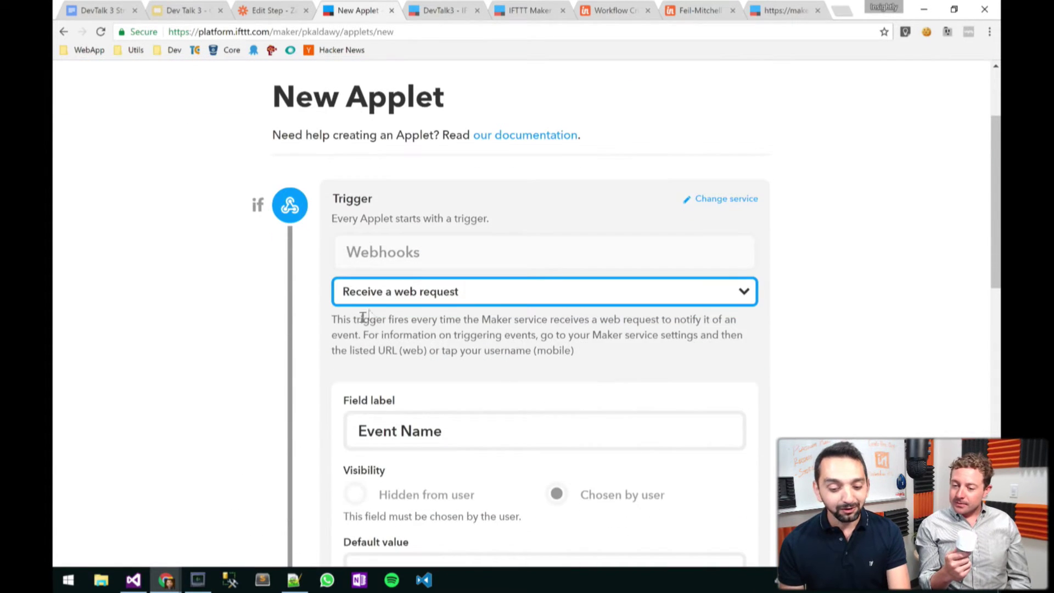
{"action": "left_click_drag", "start_coordinate": [478, 450], "coordinate": [309, 434]}
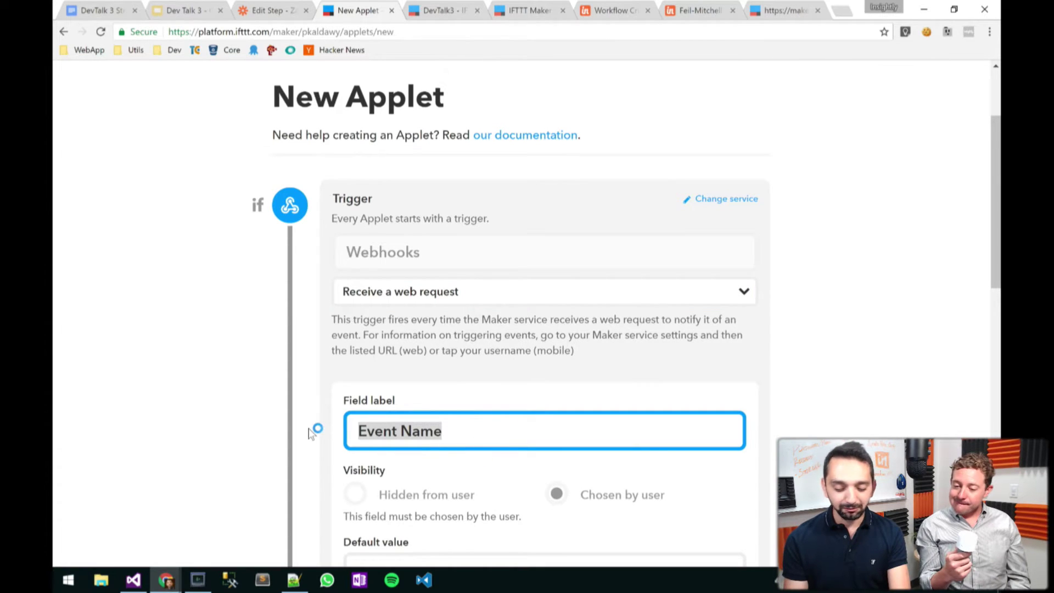
{"action": "type", "text": "D"}
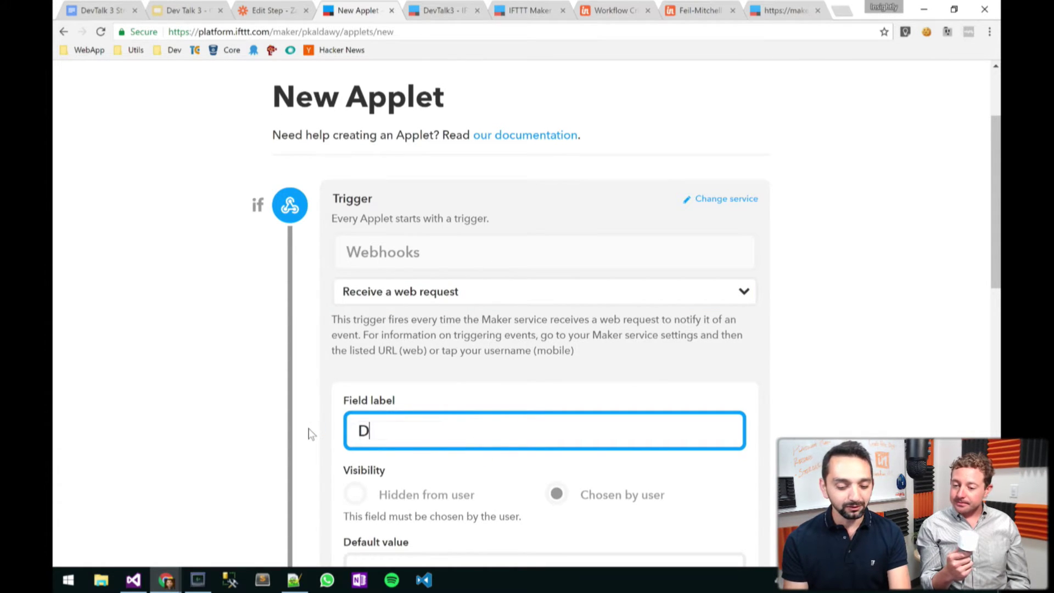
{"action": "type", "text": "eal Closed"}
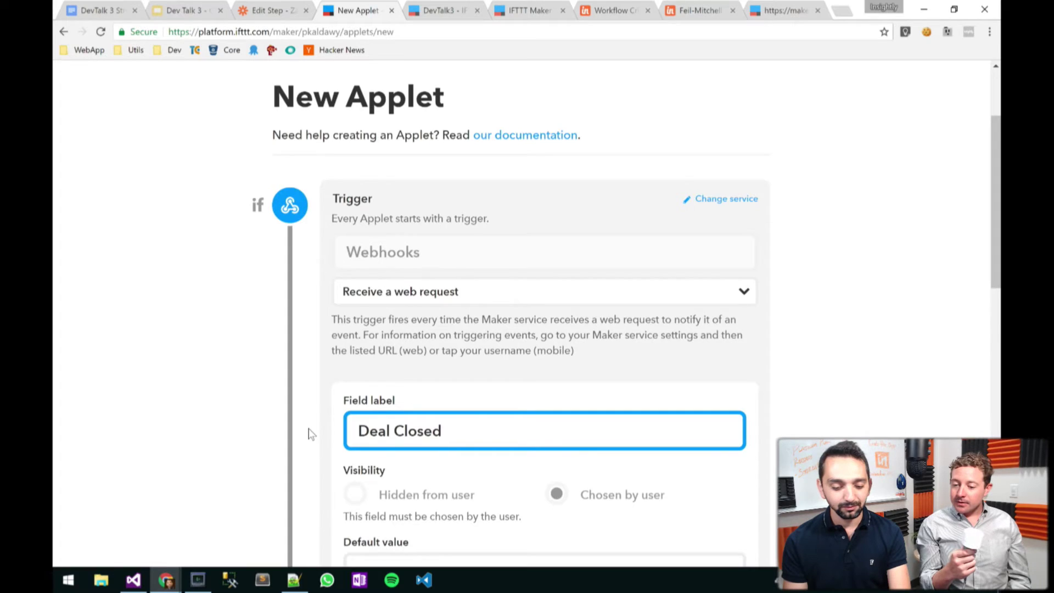
{"action": "scroll", "coordinate": [309, 433], "scroll_direction": "down", "scroll_amount": 3}
{"action": "left_click", "coordinate": [432, 373]}
{"action": "type", "text": "deal_closed"}
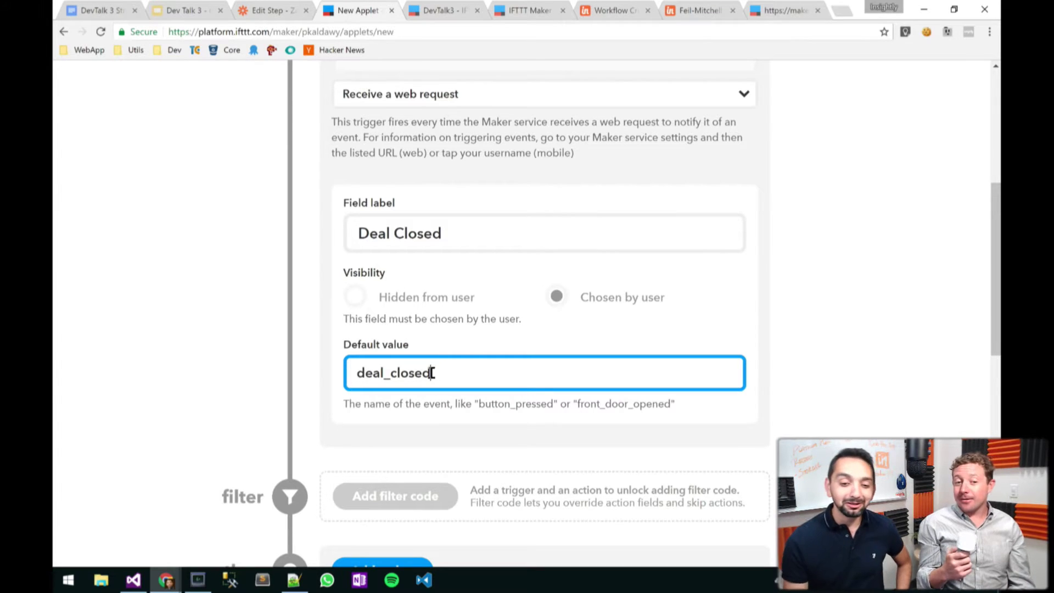
{"action": "left_click", "coordinate": [274, 12]}
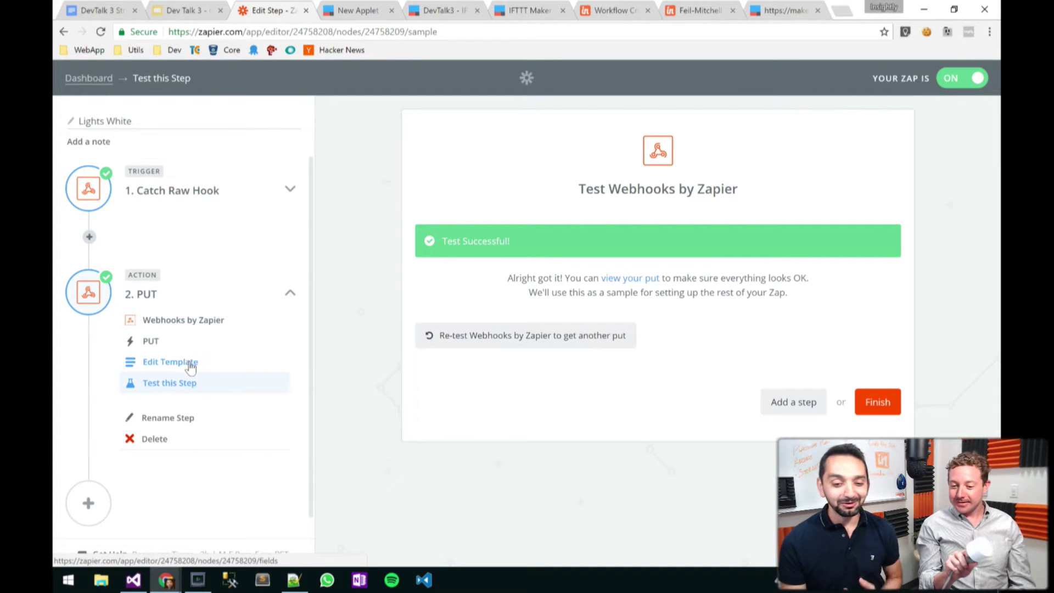
- Add a D-Link Siren 'Play sound' action to the new applet
{"action": "left_click", "coordinate": [354, 11]}
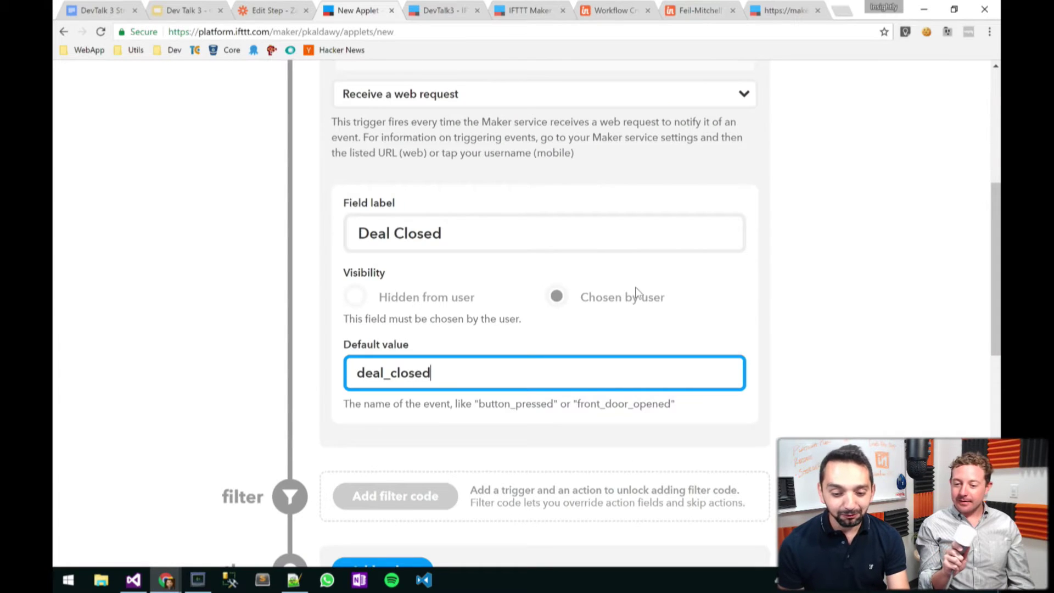
{"action": "scroll", "coordinate": [636, 291], "scroll_direction": "up", "scroll_amount": 3}
{"action": "scroll", "coordinate": [636, 291], "scroll_direction": "down", "scroll_amount": 6}
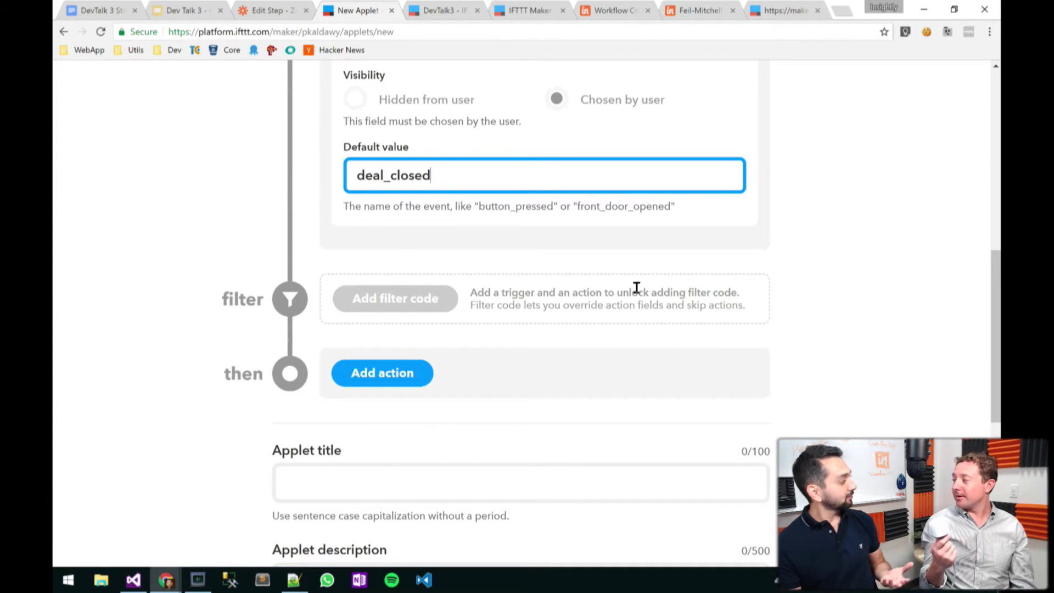
{"action": "left_click", "coordinate": [366, 382]}
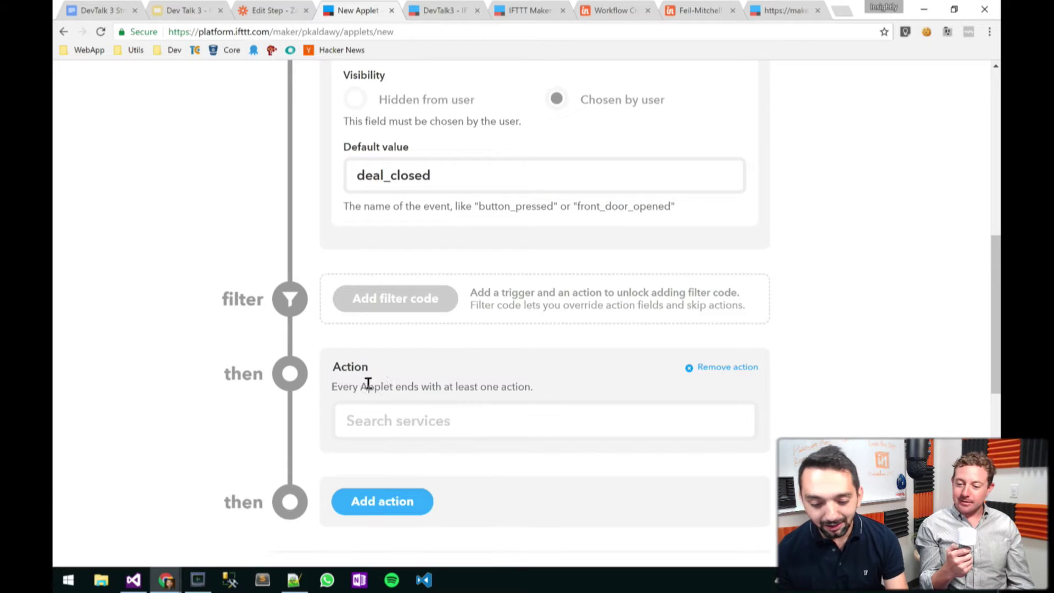
{"action": "left_click", "coordinate": [492, 409]}
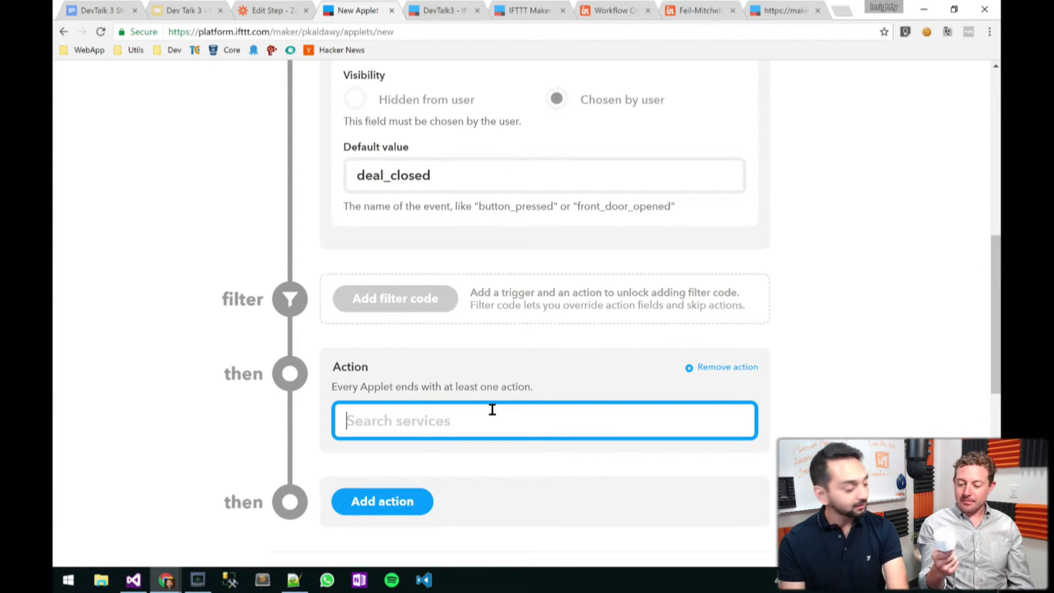
{"action": "type", "text": "dlin"}
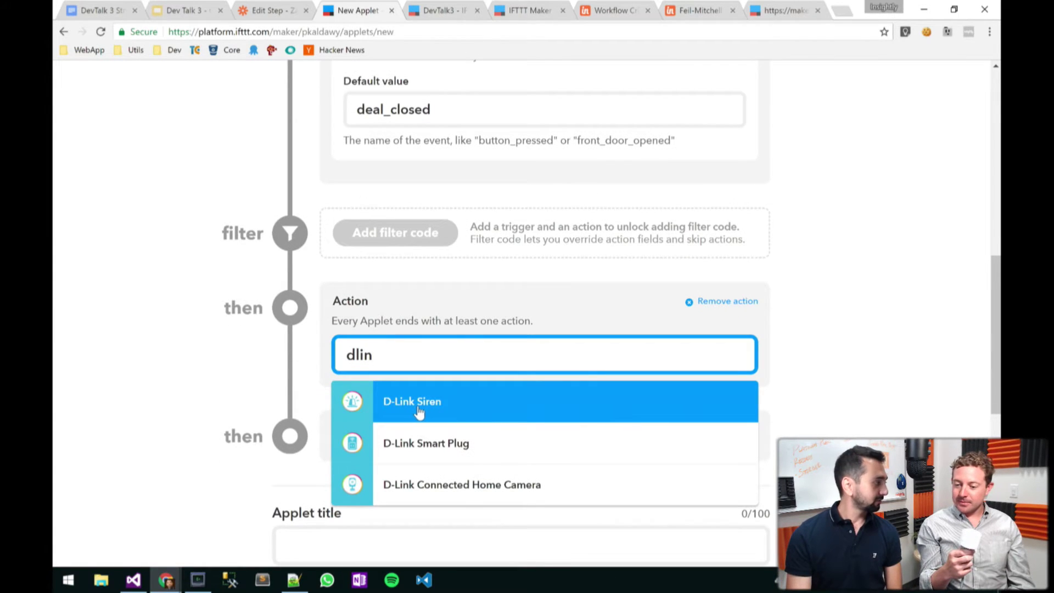
{"action": "left_click", "coordinate": [418, 411]}
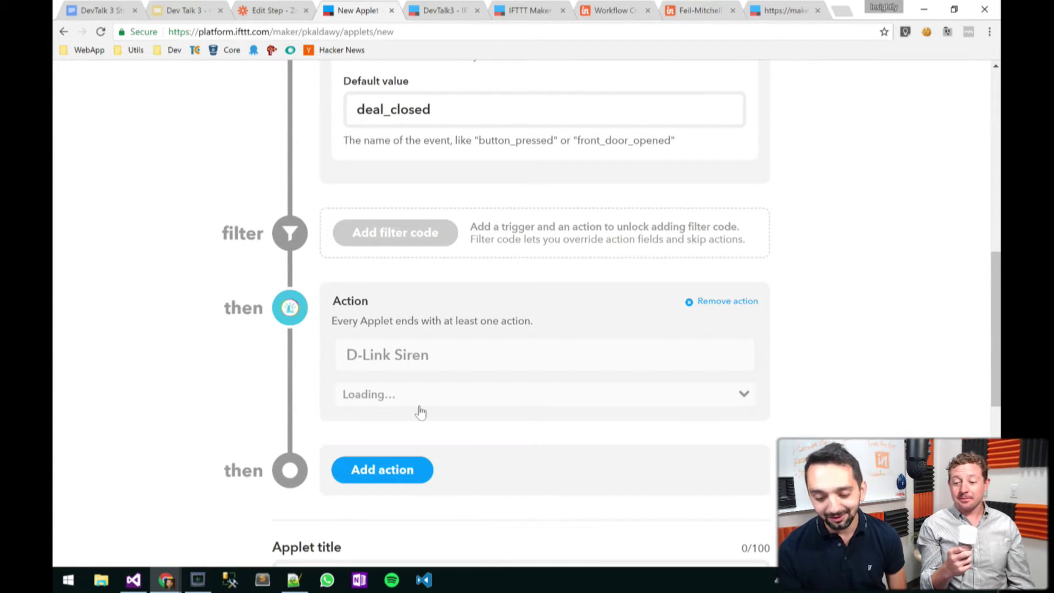
{"action": "left_click", "coordinate": [516, 394]}
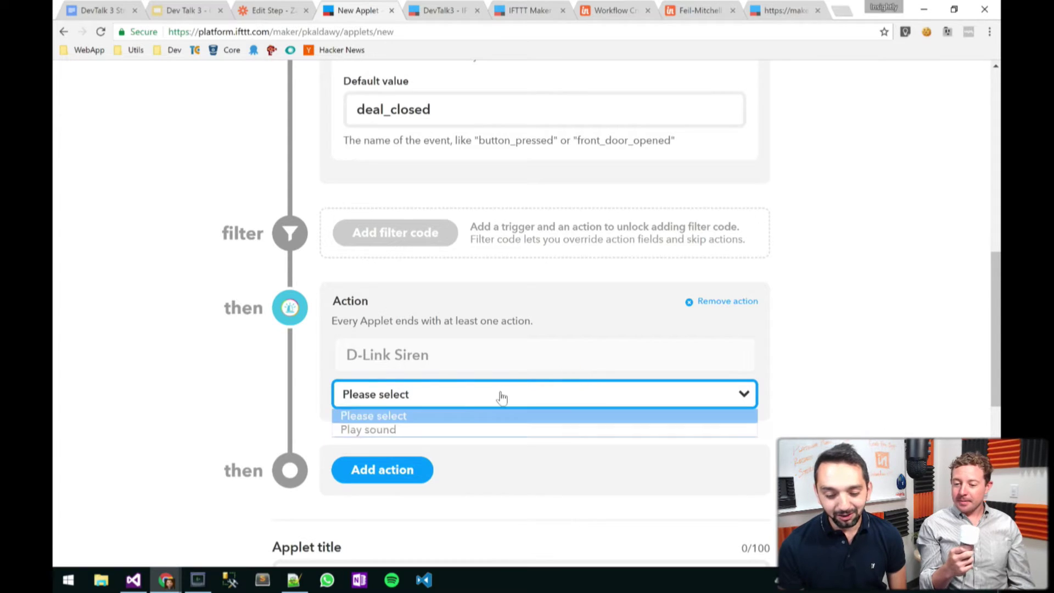
{"action": "left_click", "coordinate": [376, 430]}
- Set the siren sound to Fire alarm
{"action": "scroll", "coordinate": [536, 399], "scroll_direction": "down", "scroll_amount": 2}
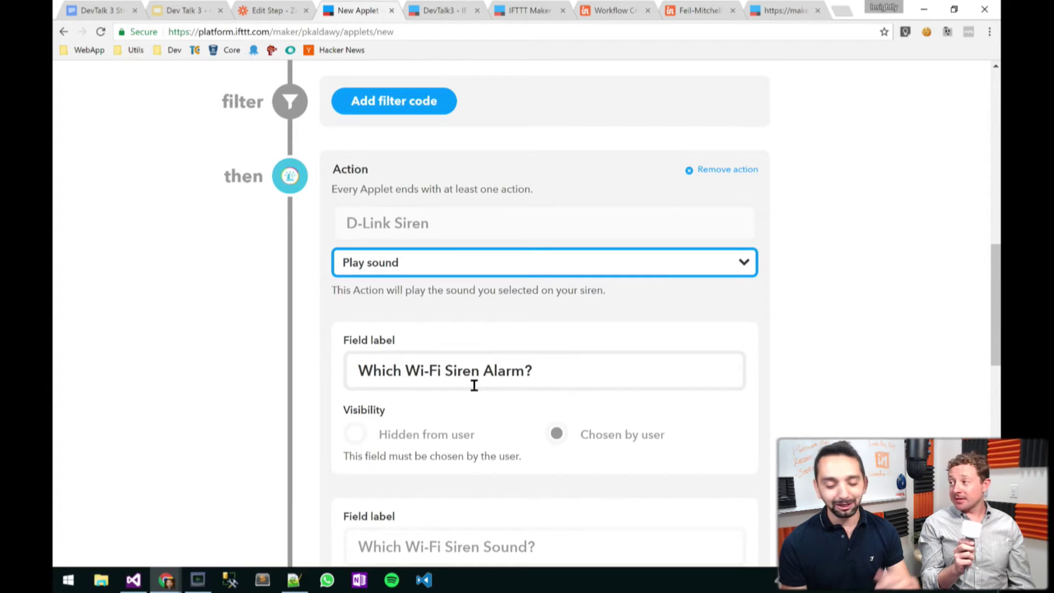
{"action": "scroll", "coordinate": [474, 386], "scroll_direction": "down", "scroll_amount": 3}
{"action": "left_click", "coordinate": [425, 481]}
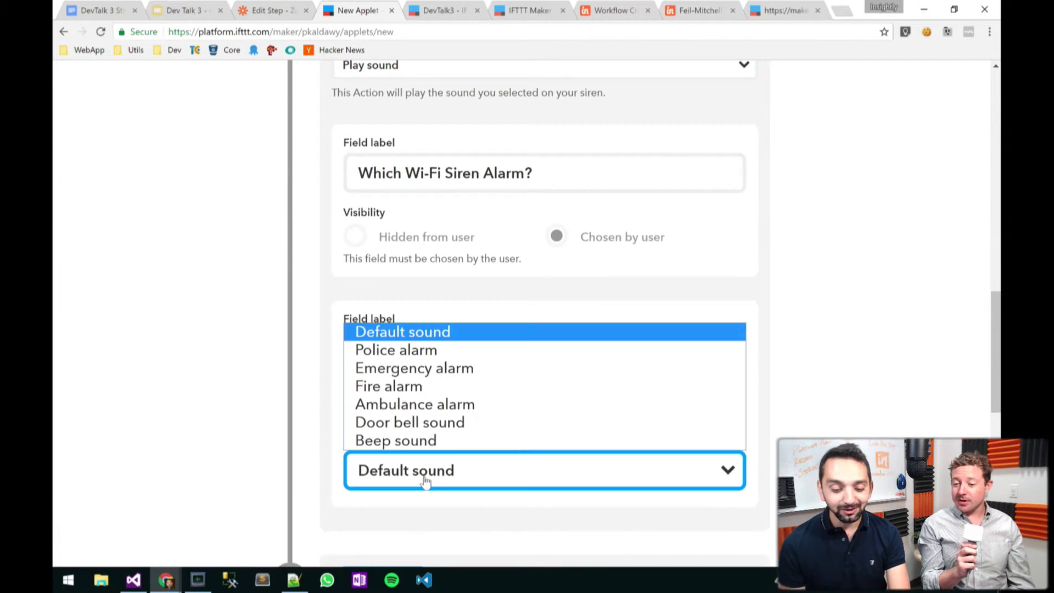
{"action": "left_click", "coordinate": [512, 384]}
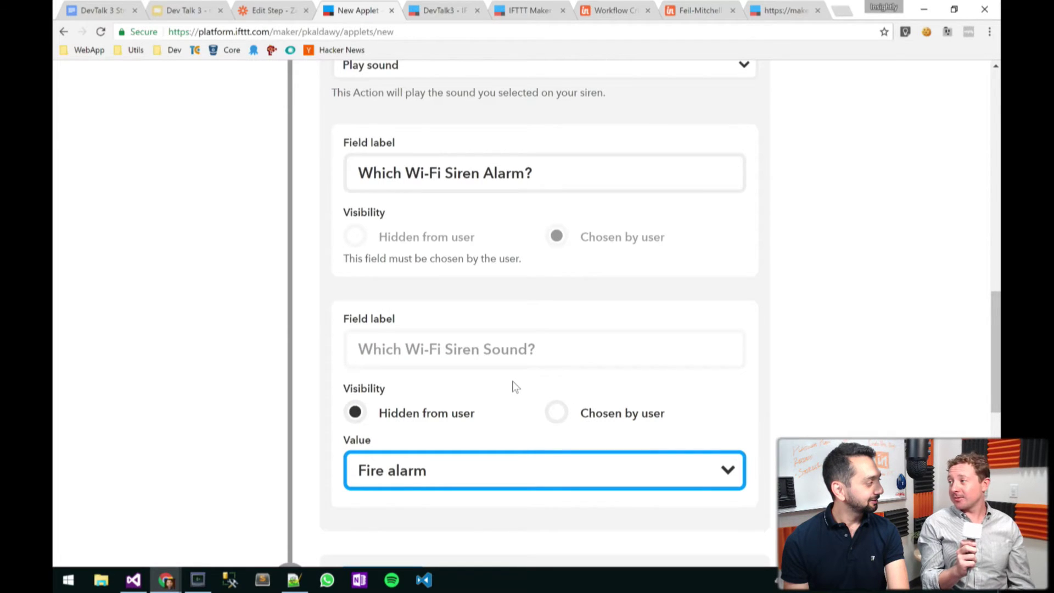
- Title the applet 'DevTalk Demo' with description 'this is for our new customers'
{"action": "scroll", "coordinate": [513, 384], "scroll_direction": "down", "scroll_amount": 8}
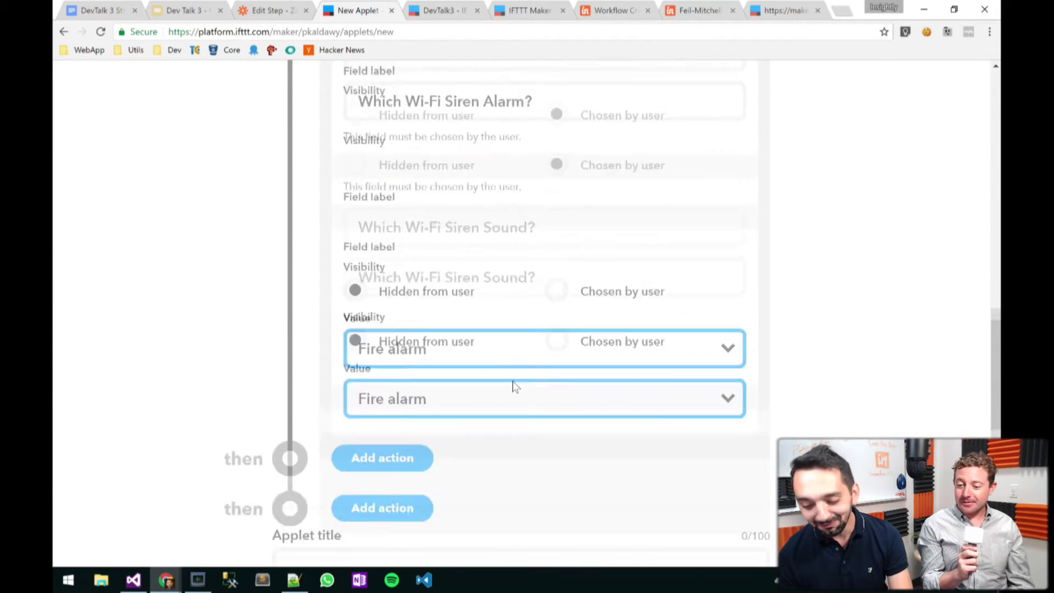
{"action": "scroll", "coordinate": [513, 384], "scroll_direction": "up", "scroll_amount": 2}
{"action": "left_click", "coordinate": [431, 361]}
{"action": "type", "text": "Deal"}
{"action": "key", "text": "BackSpace"}
{"action": "key", "text": "BackSpace"}
{"action": "key", "text": "BackSpace"}
{"action": "key", "text": "BackSpace"}
{"action": "type", "text": "DevTalk Demo"}
{"action": "key", "text": "Tab"}
{"action": "type", "text": "this is for our new customers"}
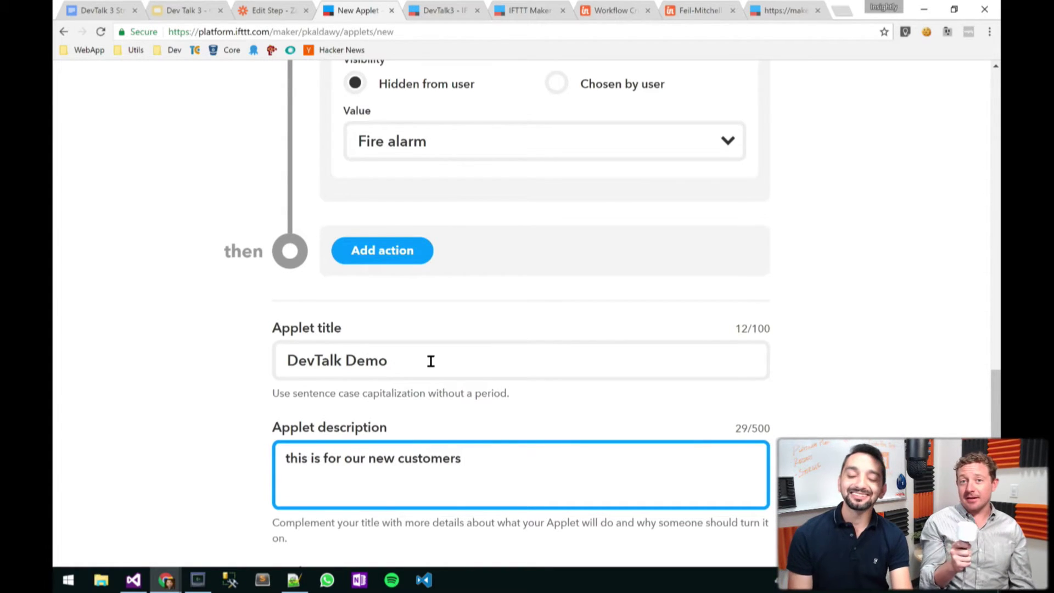
{"action": "scroll", "coordinate": [501, 378], "scroll_direction": "up", "scroll_amount": 2}
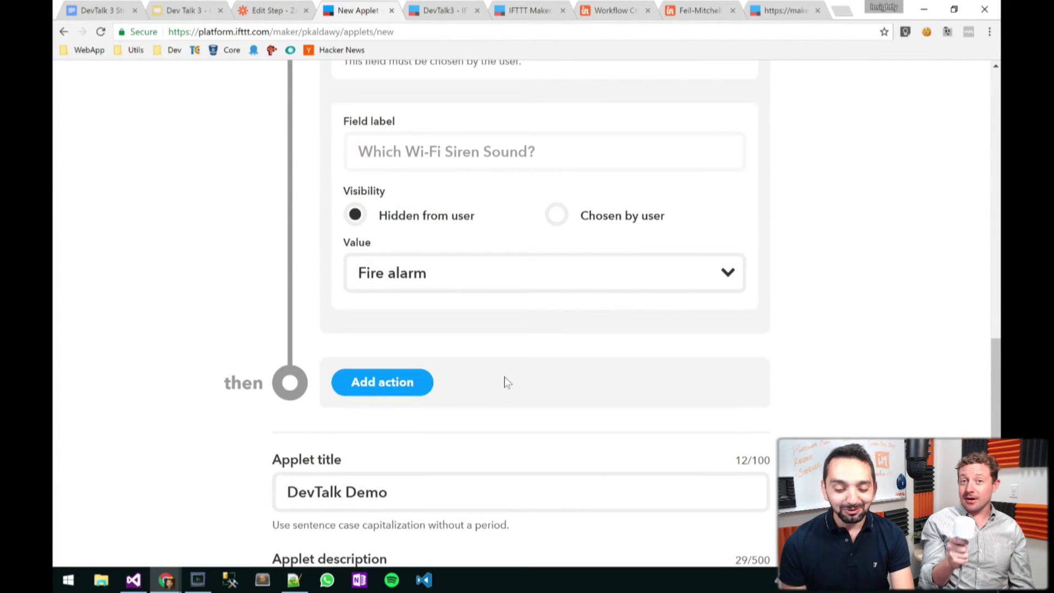
{"action": "scroll", "coordinate": [505, 382], "scroll_direction": "up", "scroll_amount": 10}
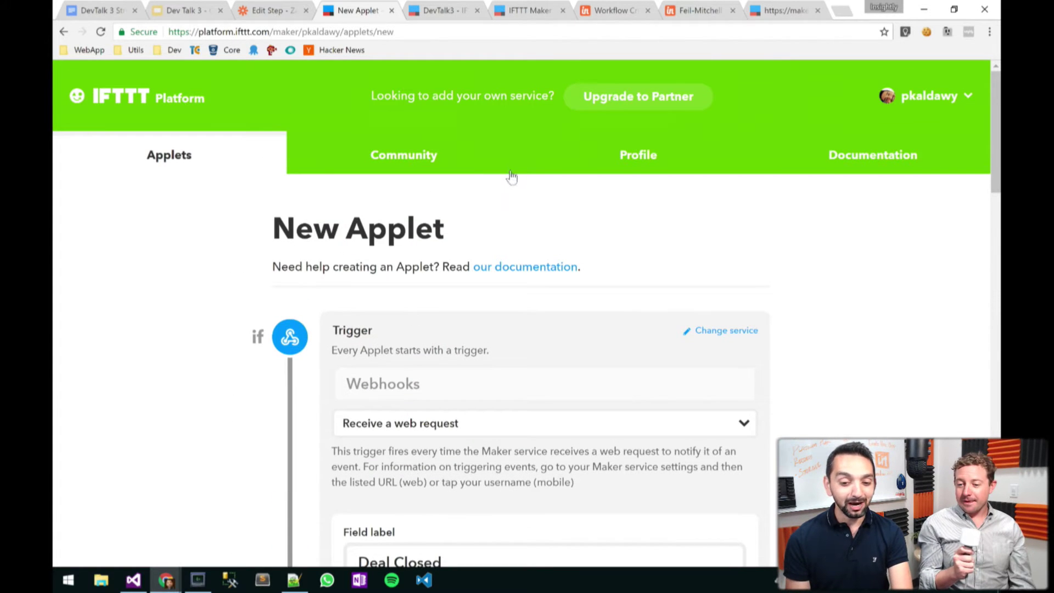
- Check the DevTalk3 applet and the fired opp_won trigger page, then return to Insightly's workflow criteria
{"action": "left_click", "coordinate": [442, 14]}
{"action": "scroll", "coordinate": [280, 408], "scroll_direction": "down", "scroll_amount": 2}
{"action": "scroll", "coordinate": [280, 408], "scroll_direction": "down", "scroll_amount": 1}
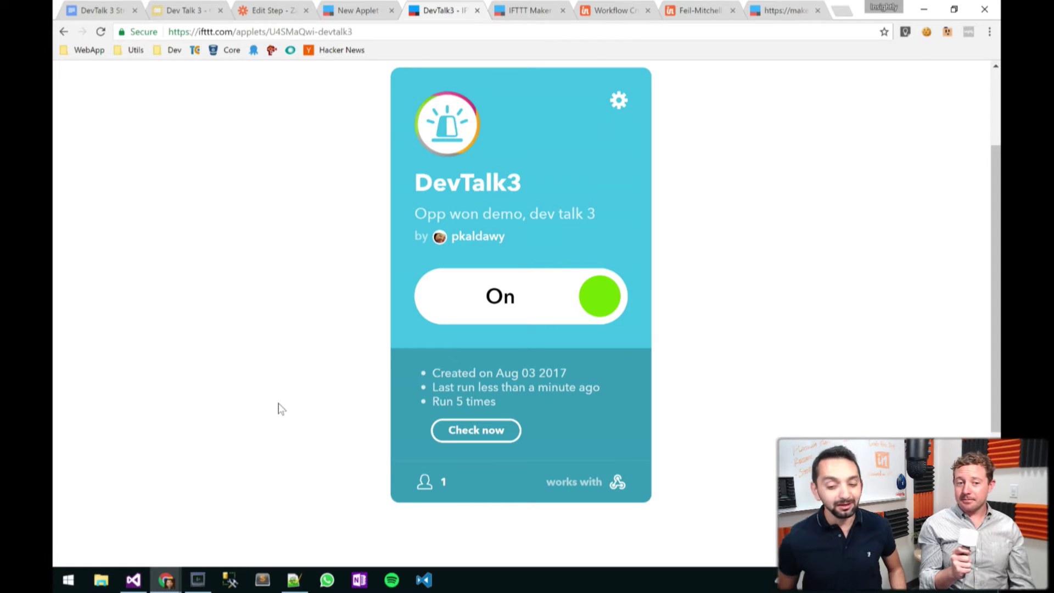
{"action": "left_click", "coordinate": [770, 16]}
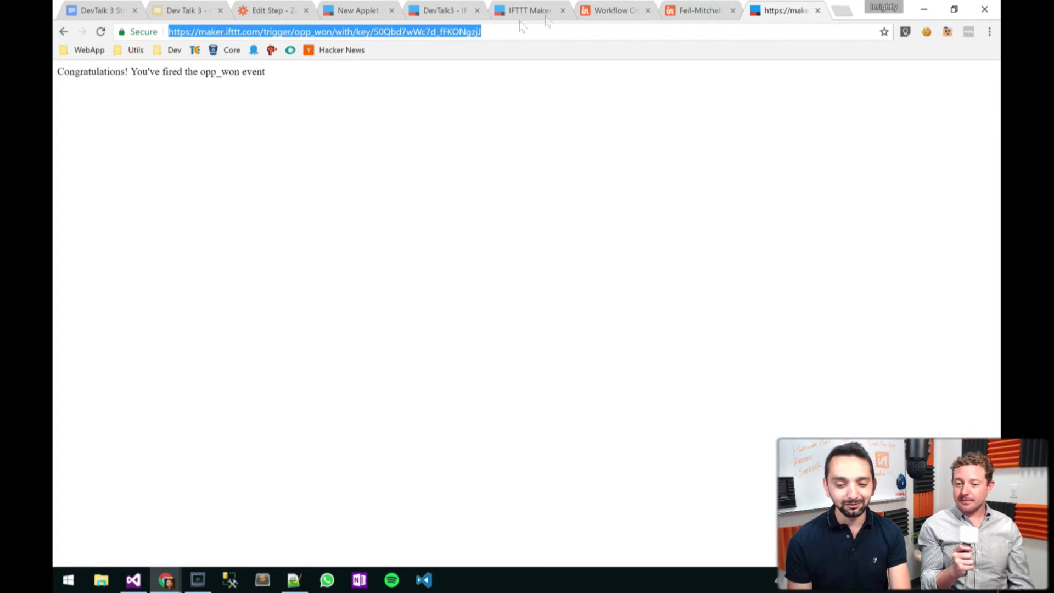
{"action": "left_click", "coordinate": [609, 12]}
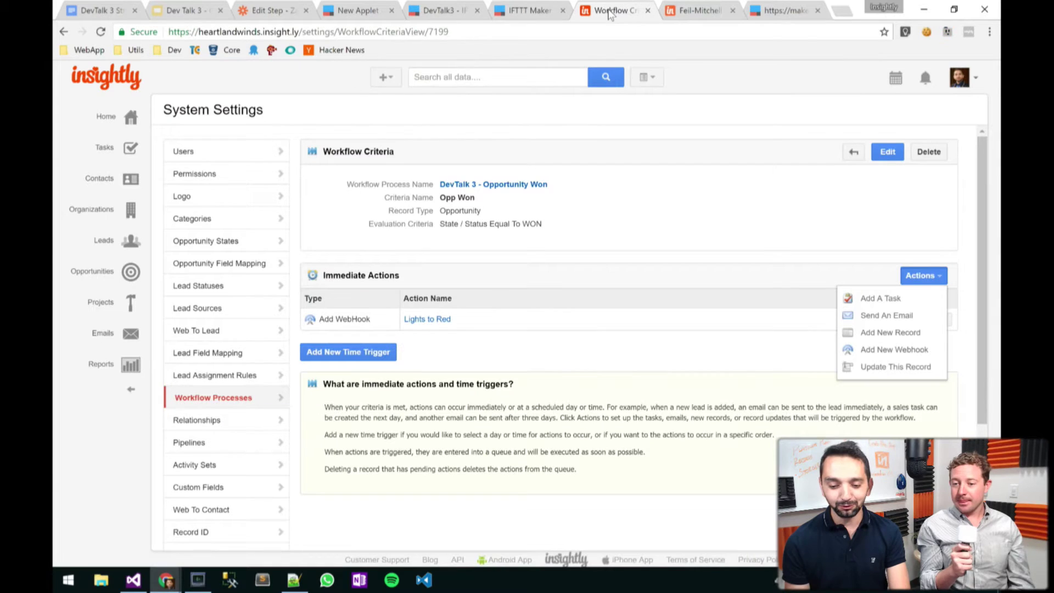
- Add and save a webhook named 'The Siren' with the IFTTT maker opp_won URL as endpoint
{"action": "left_click", "coordinate": [883, 349]}
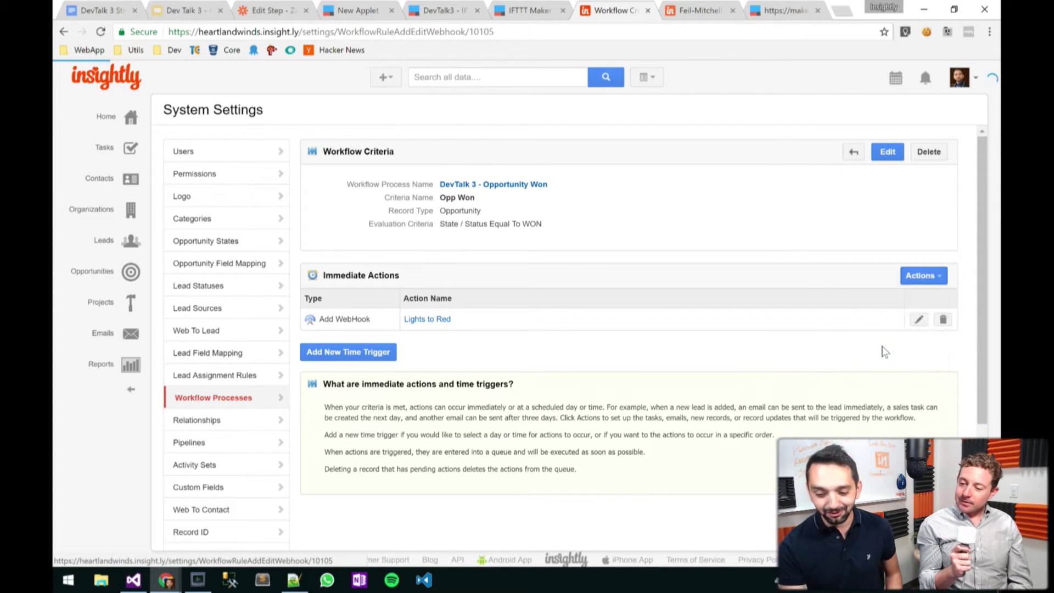
{"action": "left_click", "coordinate": [580, 209]}
{"action": "type", "text": "The Siren"}
{"action": "key", "text": "Tab"}
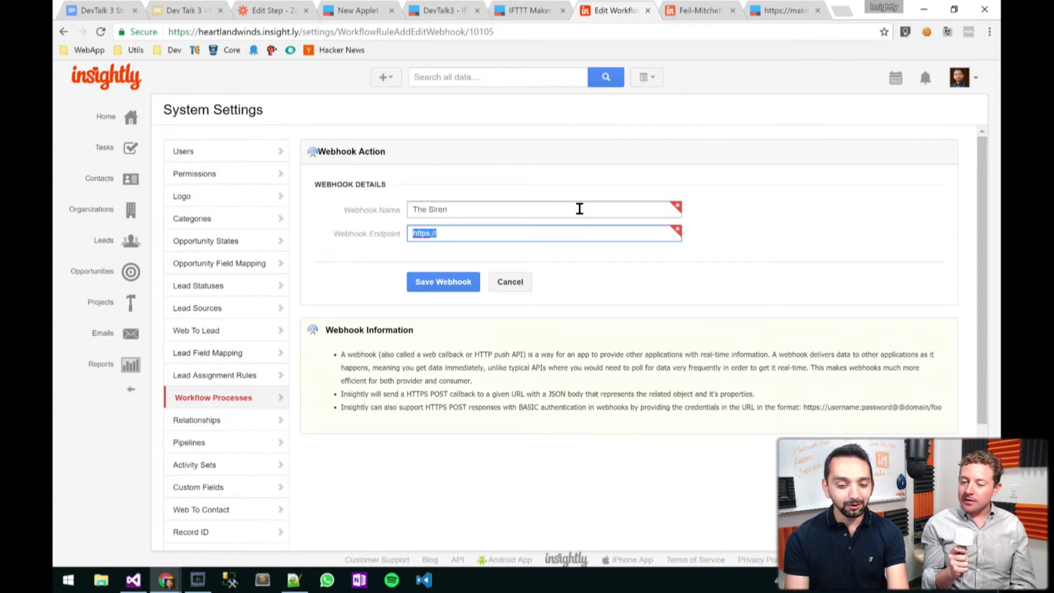
{"action": "key", "text": "ctrl+v"}
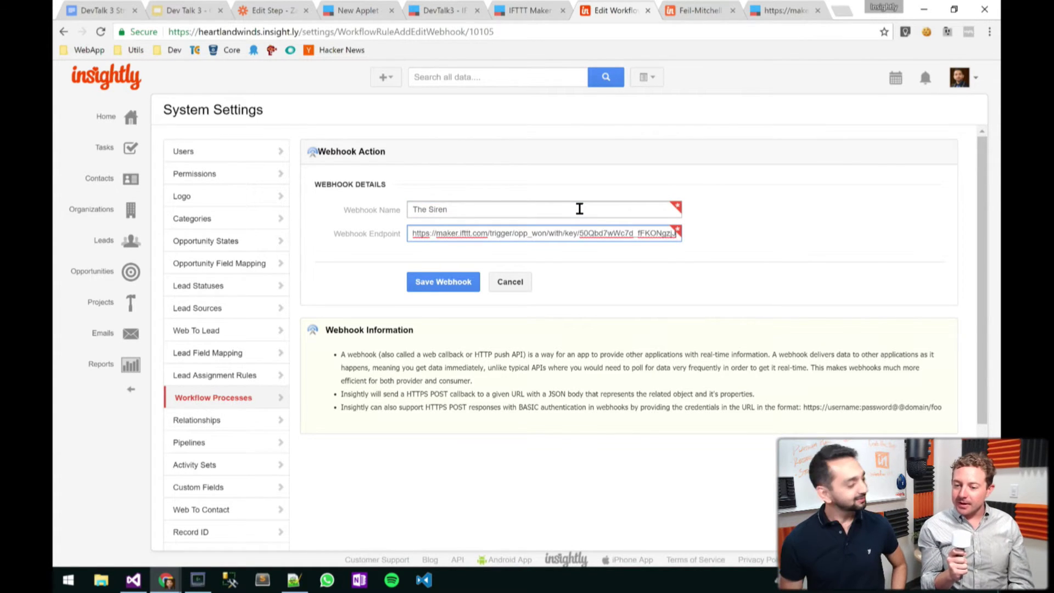
{"action": "left_click", "coordinate": [443, 282]}
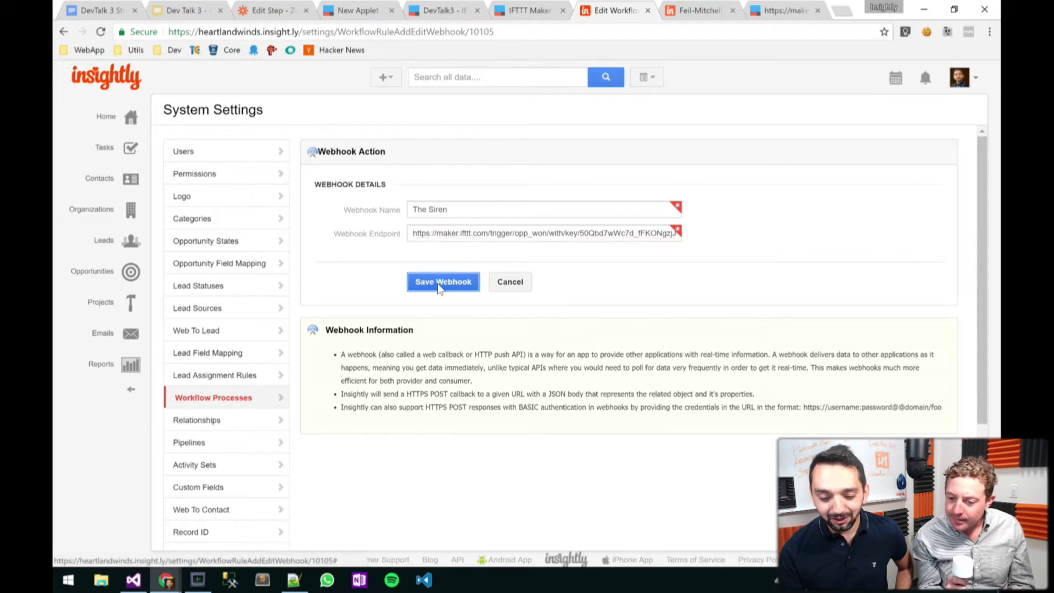